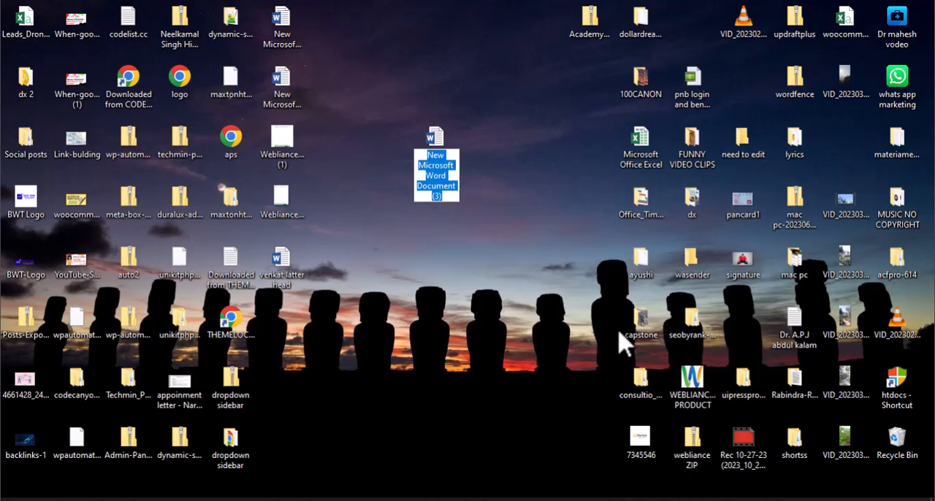
- Name the new Word document on the desktop "latter head for a company" and open it in Word
{"action": "type", "text": "latter head"}
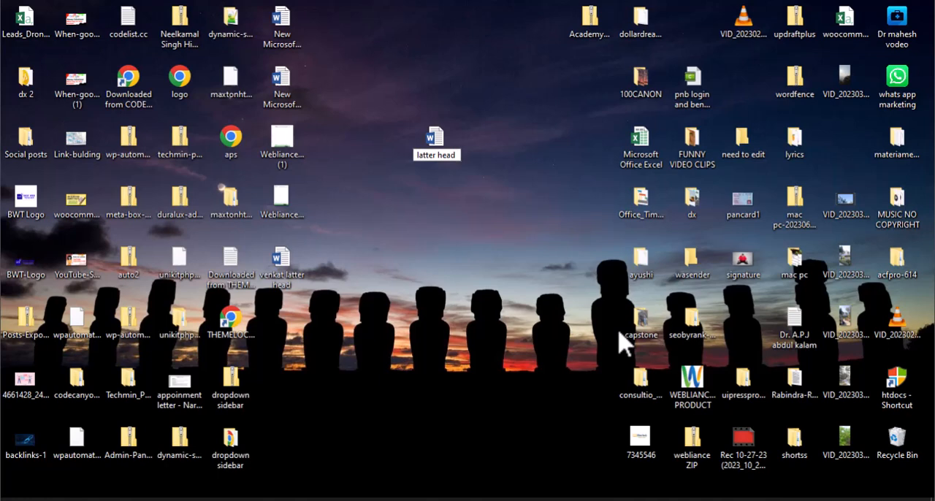
{"action": "type", "text": "for"}
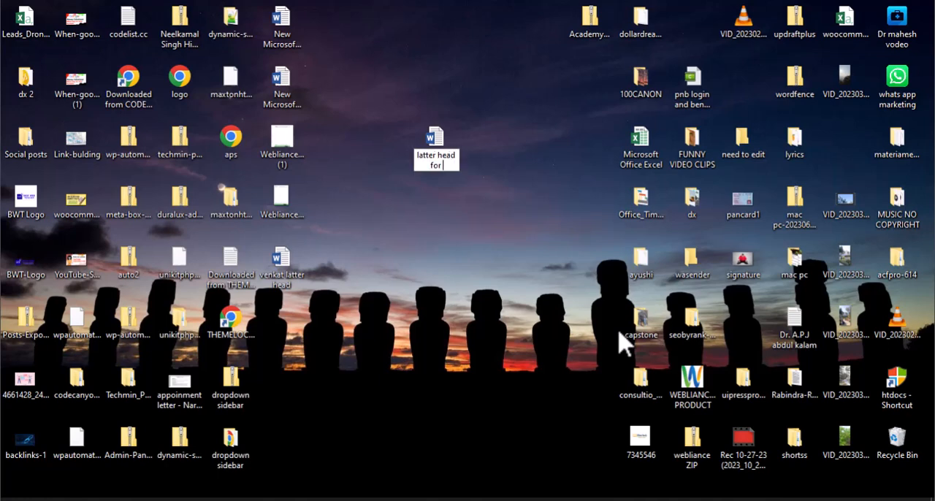
{"action": "type", "text": " a company"}
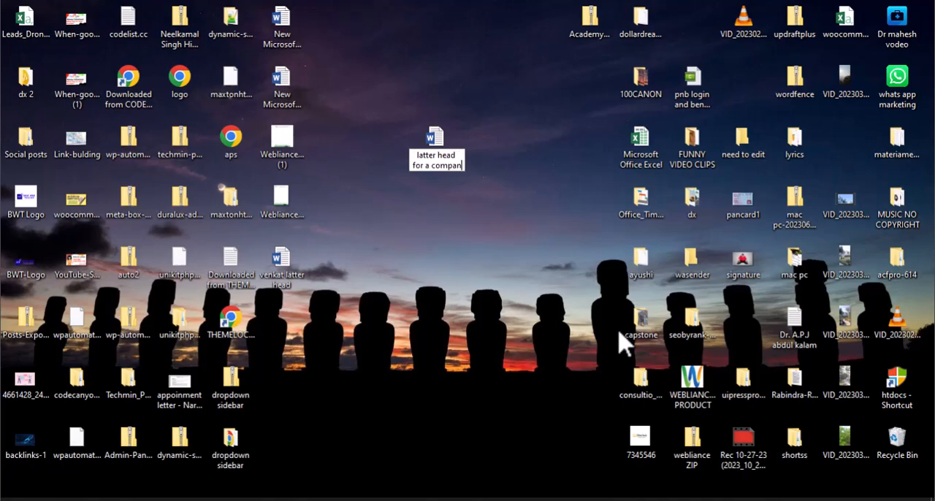
{"action": "key", "text": "Return"}
{"action": "double_click", "coordinate": [440, 154]}
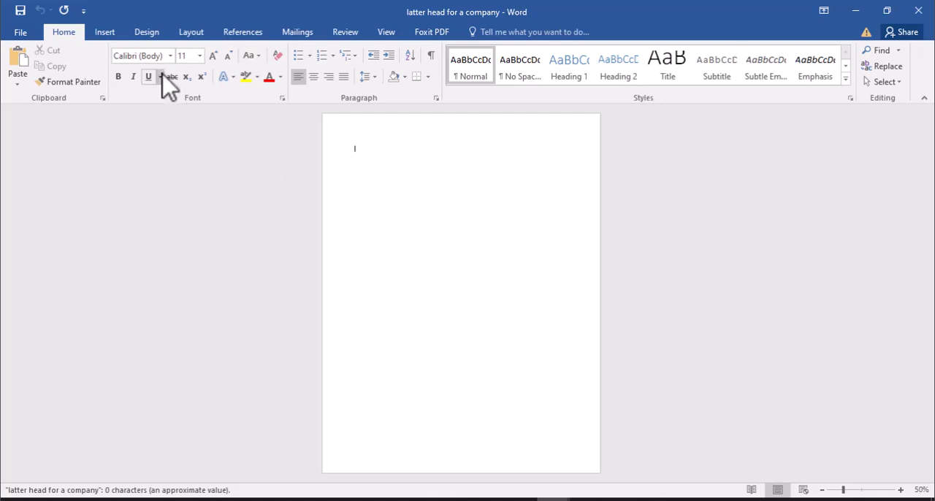
- Set the blank document's paper size to A4 (8.27" x 11.69") and fit the whole page in view
{"action": "left_click", "coordinate": [191, 32]}
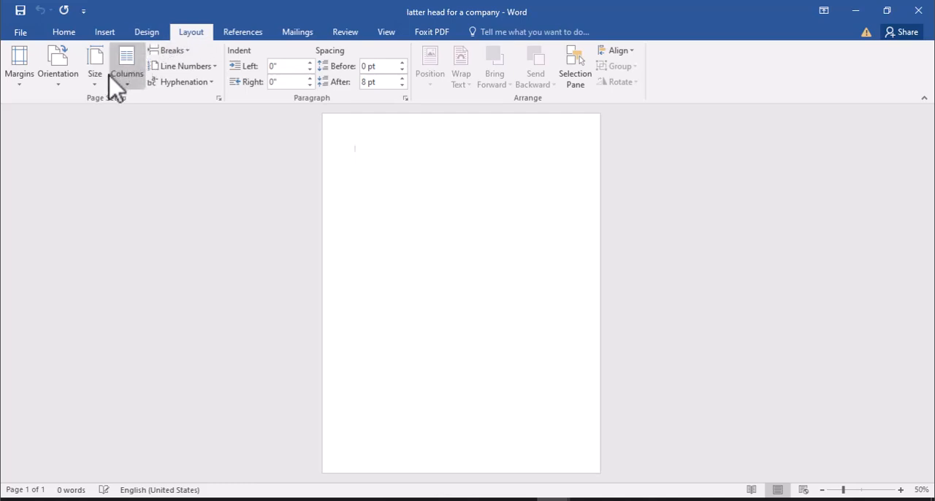
{"action": "left_click", "coordinate": [95, 80]}
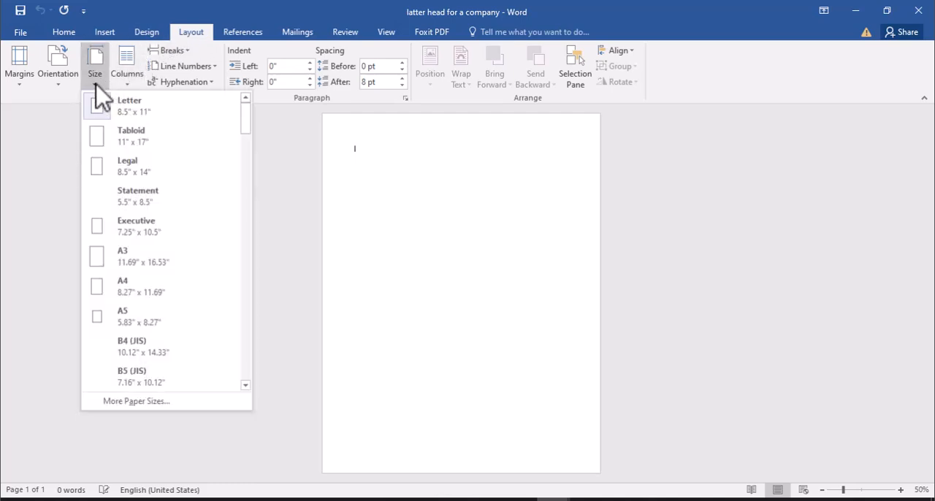
{"action": "left_click", "coordinate": [135, 286]}
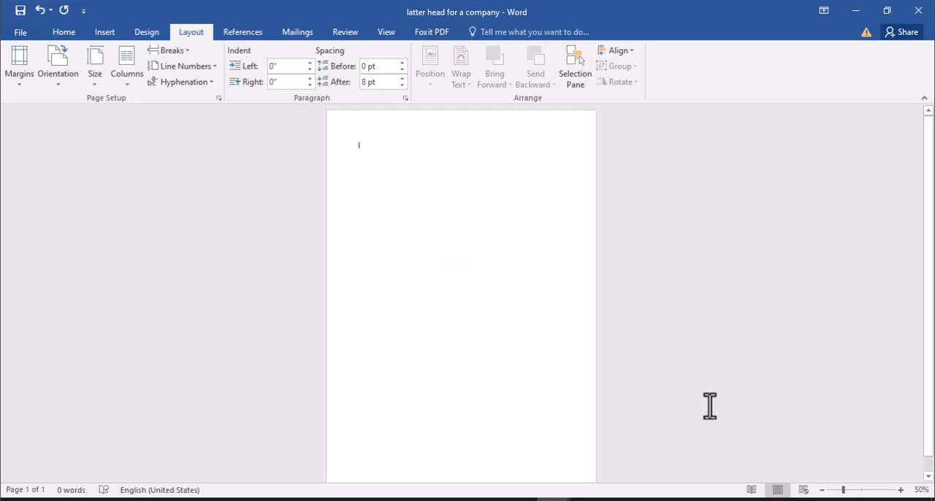
{"action": "left_click", "coordinate": [823, 491]}
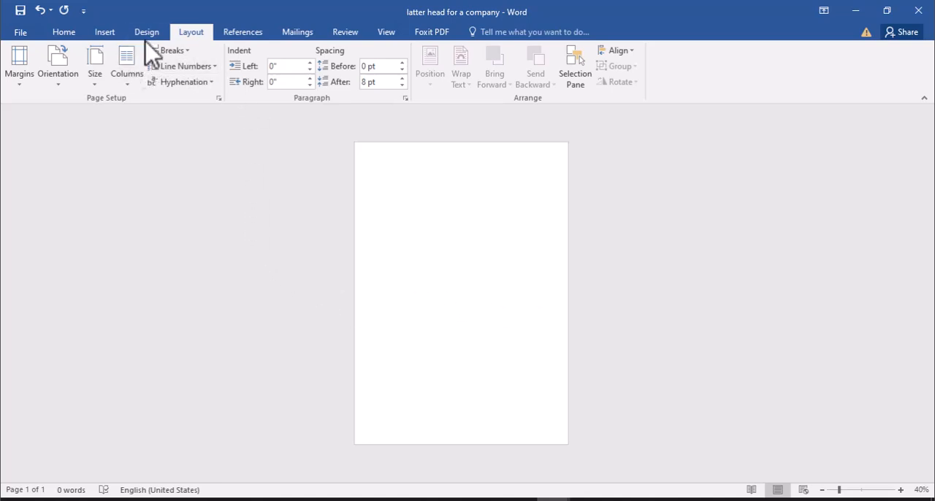
- Open the document's header for editing and place the insertion point in the header area
{"action": "left_click", "coordinate": [105, 35]}
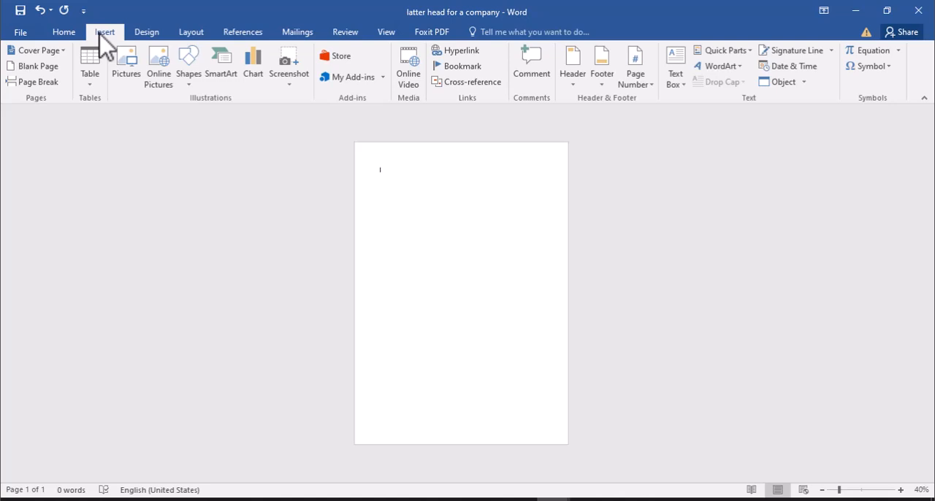
{"action": "left_click", "coordinate": [576, 87]}
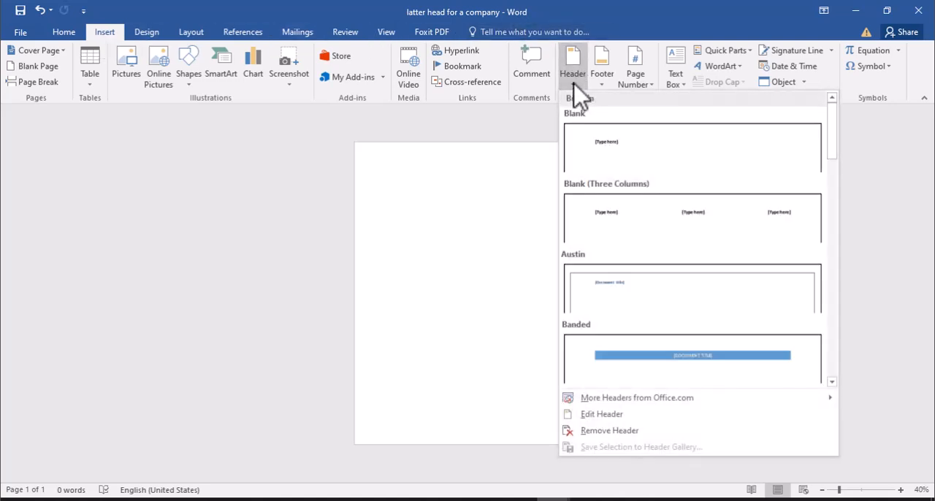
{"action": "left_click", "coordinate": [602, 415]}
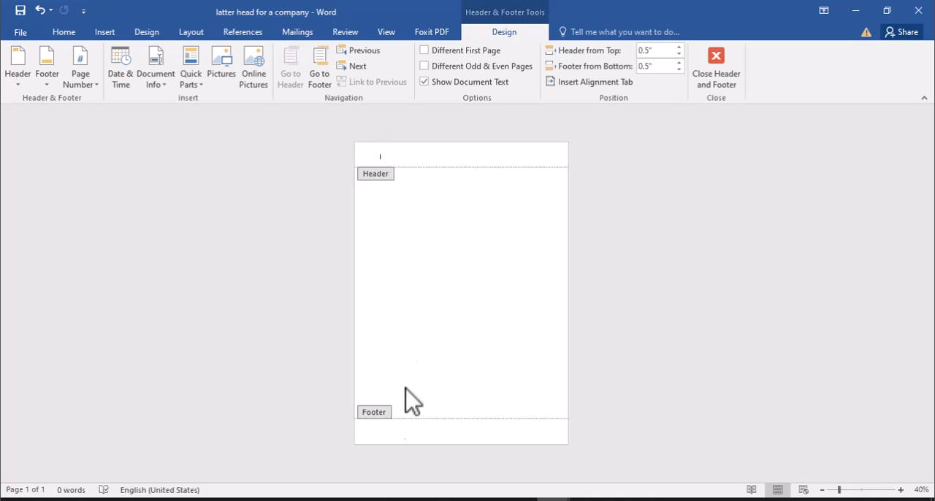
{"action": "left_click", "coordinate": [402, 439]}
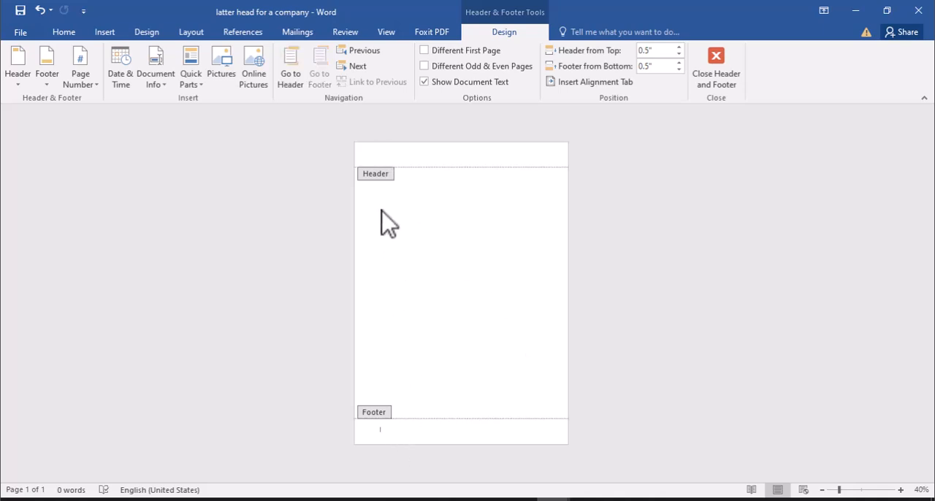
{"action": "left_click", "coordinate": [375, 154]}
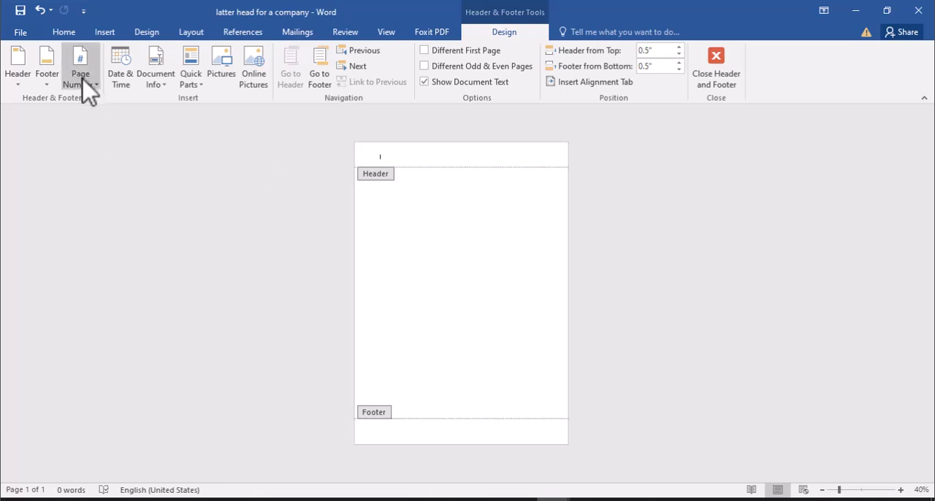
- Insert the picture Webliance-LH-Final from the Desktop folder into the header
{"action": "left_click", "coordinate": [104, 33]}
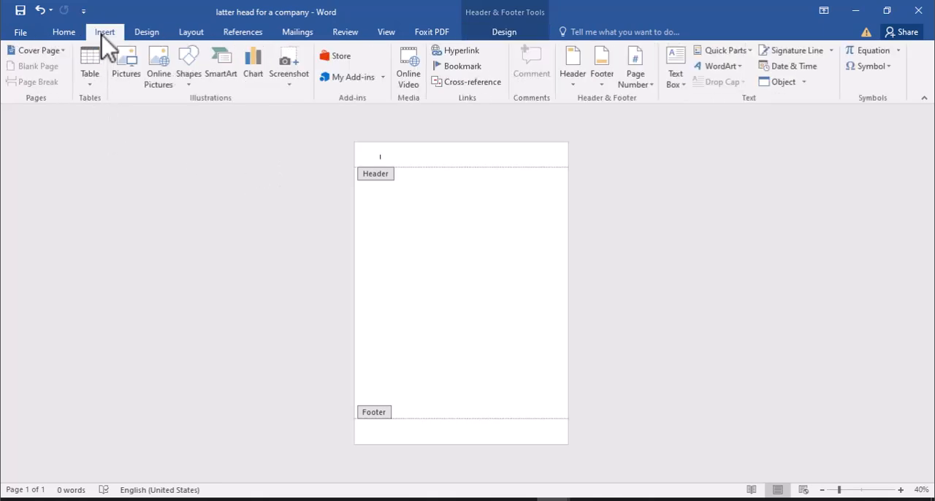
{"action": "left_click", "coordinate": [130, 67]}
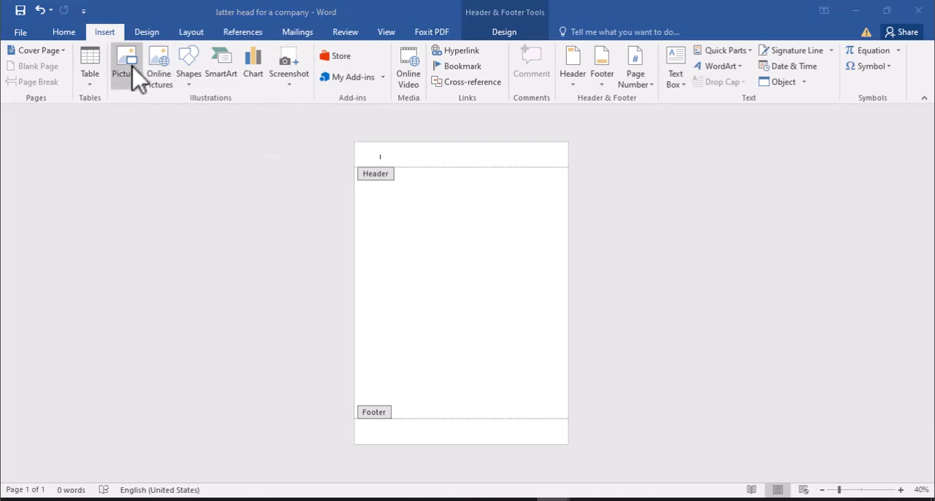
{"action": "left_click", "coordinate": [71, 114]}
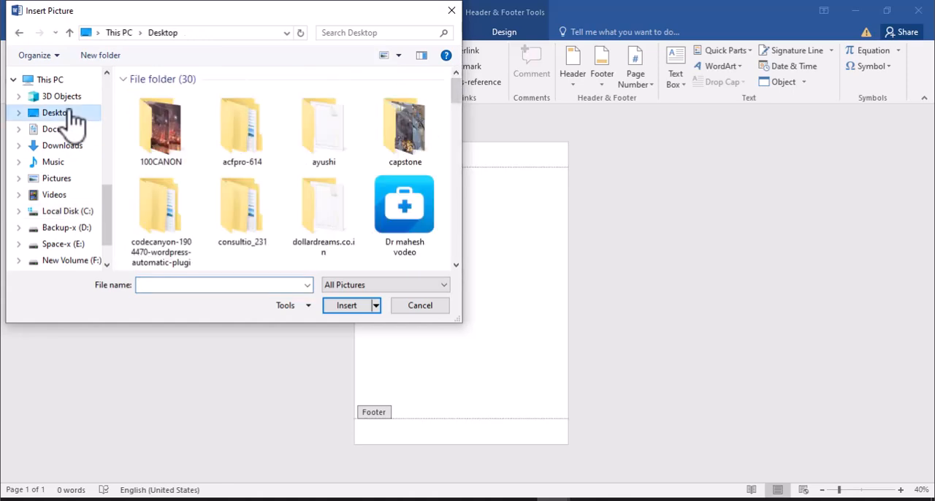
{"action": "scroll", "coordinate": [314, 215], "scroll_direction": "down", "scroll_amount": 10}
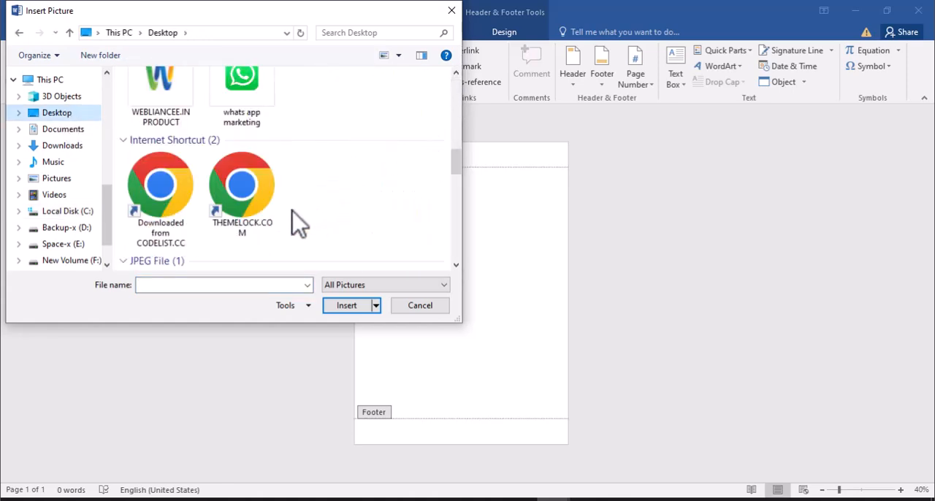
{"action": "scroll", "coordinate": [250, 219], "scroll_direction": "down", "scroll_amount": 5}
{"action": "scroll", "coordinate": [252, 217], "scroll_direction": "up", "scroll_amount": 3}
{"action": "scroll", "coordinate": [251, 219], "scroll_direction": "down", "scroll_amount": 5}
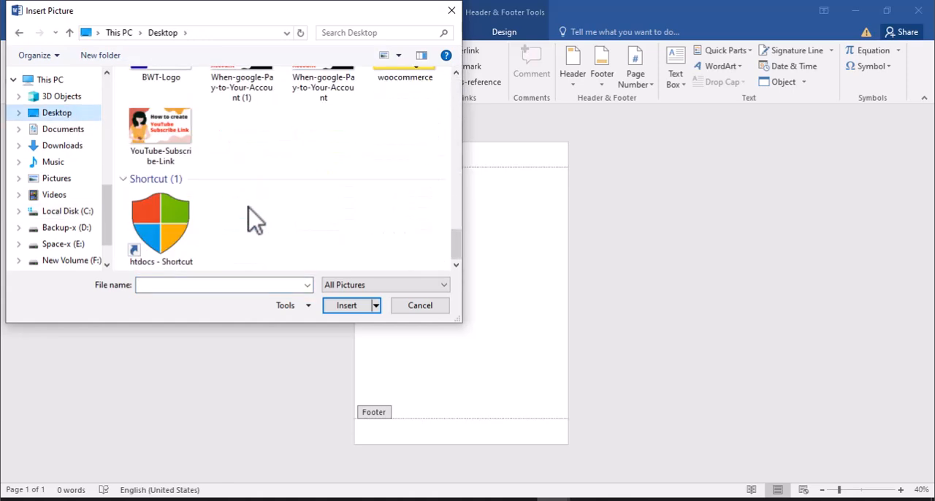
{"action": "scroll", "coordinate": [296, 223], "scroll_direction": "up", "scroll_amount": 1}
{"action": "scroll", "coordinate": [296, 222], "scroll_direction": "up", "scroll_amount": 2}
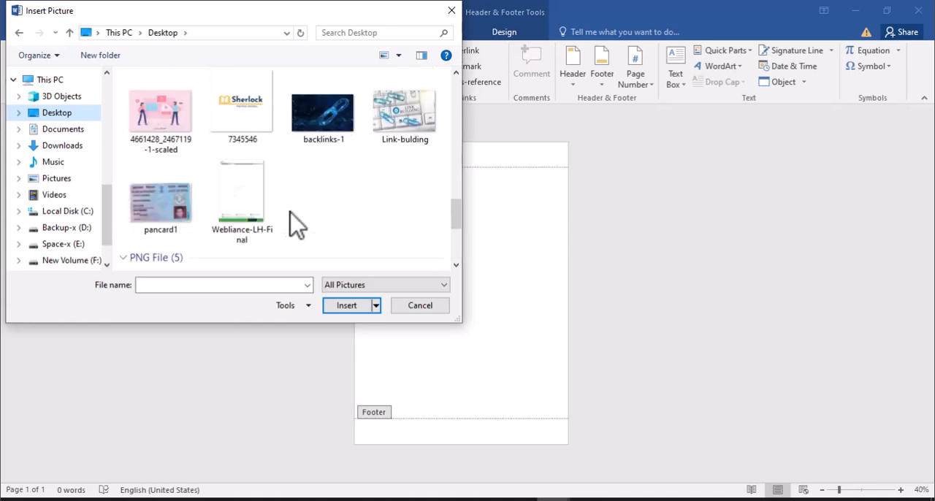
{"action": "left_click", "coordinate": [237, 194]}
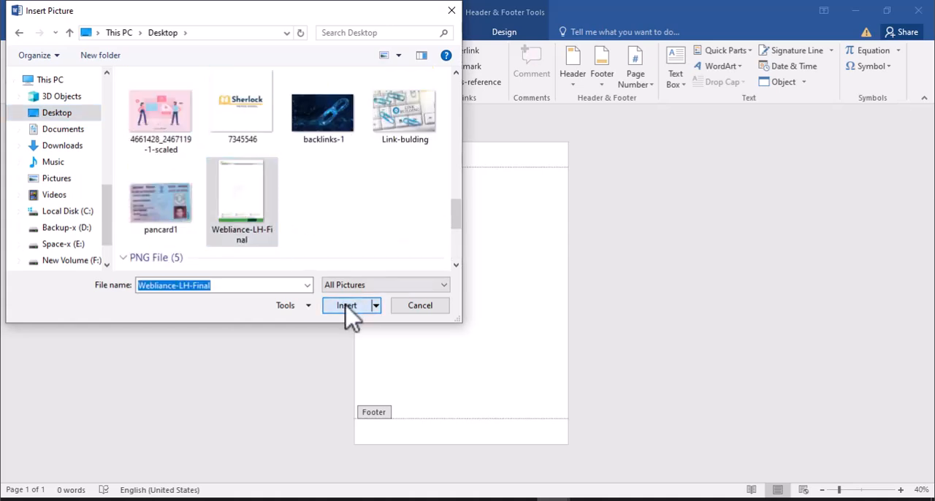
{"action": "left_click", "coordinate": [346, 307]}
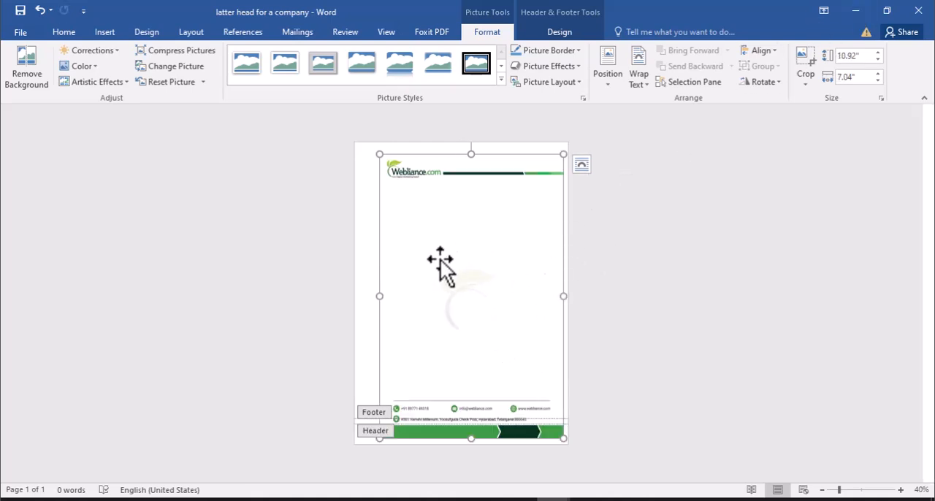
- Set the letterhead picture's text wrapping style to Behind text
{"action": "right_click", "coordinate": [442, 261]}
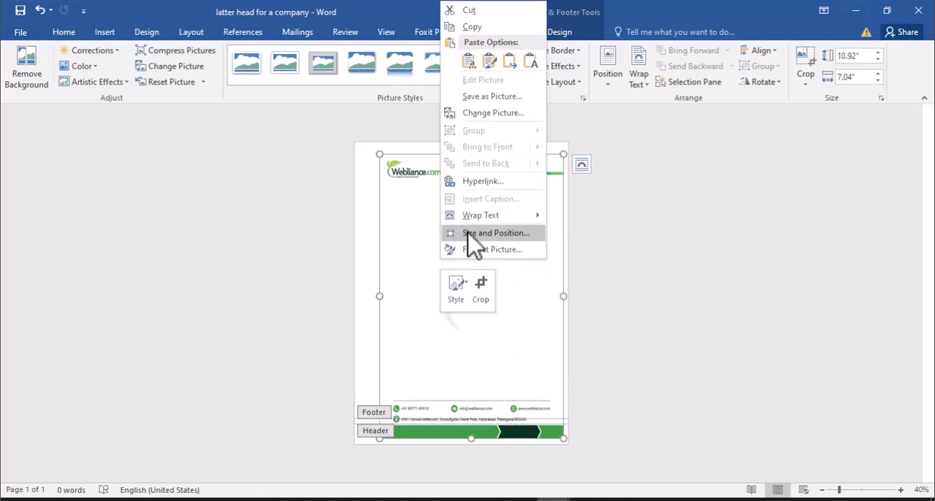
{"action": "left_click", "coordinate": [471, 234]}
{"action": "left_click", "coordinate": [370, 118]}
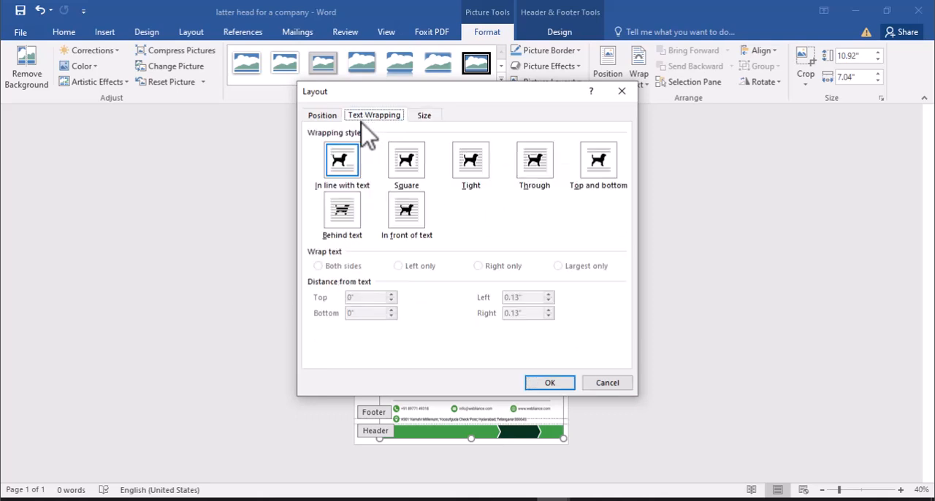
{"action": "left_click", "coordinate": [350, 219]}
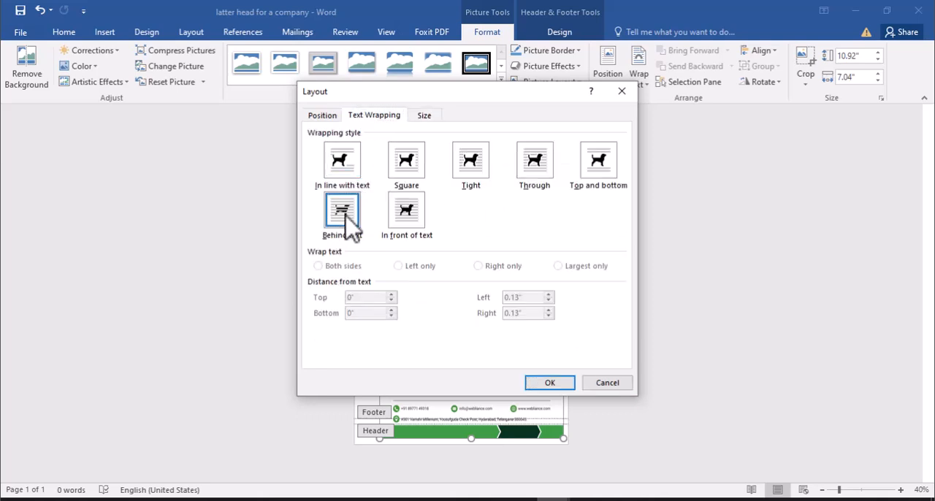
{"action": "left_click", "coordinate": [547, 384]}
- Move and resize the letterhead picture to cover the whole page, about 11.67" high and 8.34" wide
{"action": "left_click_drag", "start_coordinate": [385, 158], "coordinate": [365, 149]}
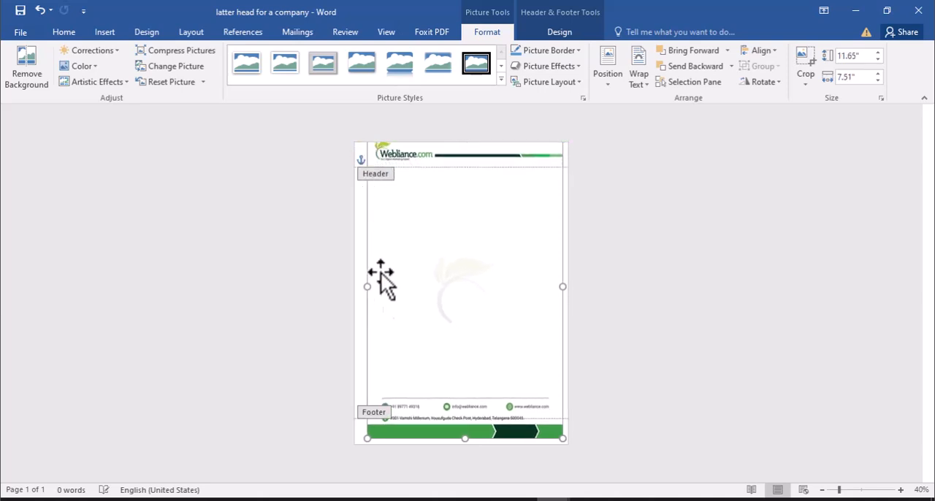
{"action": "mouse_move", "coordinate": [367, 437]}
{"action": "left_mouse_down"}
{"action": "mouse_move", "coordinate": [351, 441]}
{"action": "mouse_move", "coordinate": [371, 428]}
{"action": "left_mouse_up"}
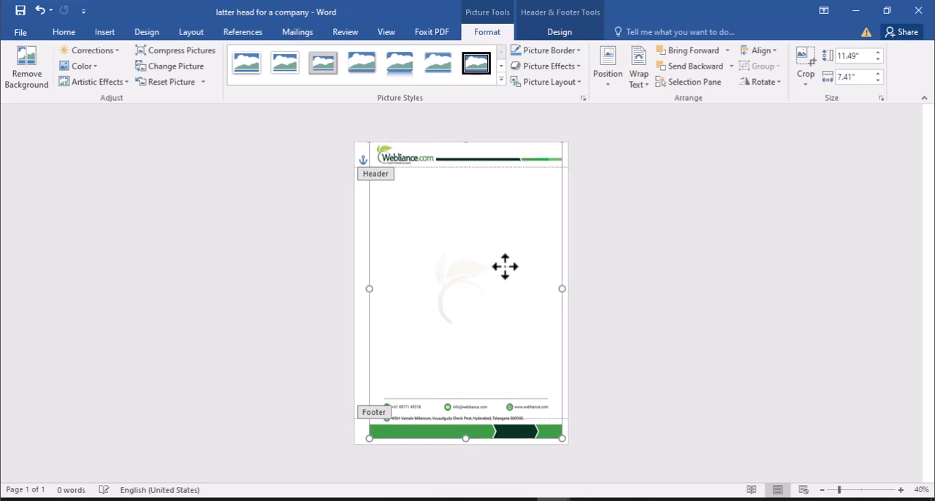
{"action": "left_click_drag", "start_coordinate": [505, 271], "coordinate": [509, 271]}
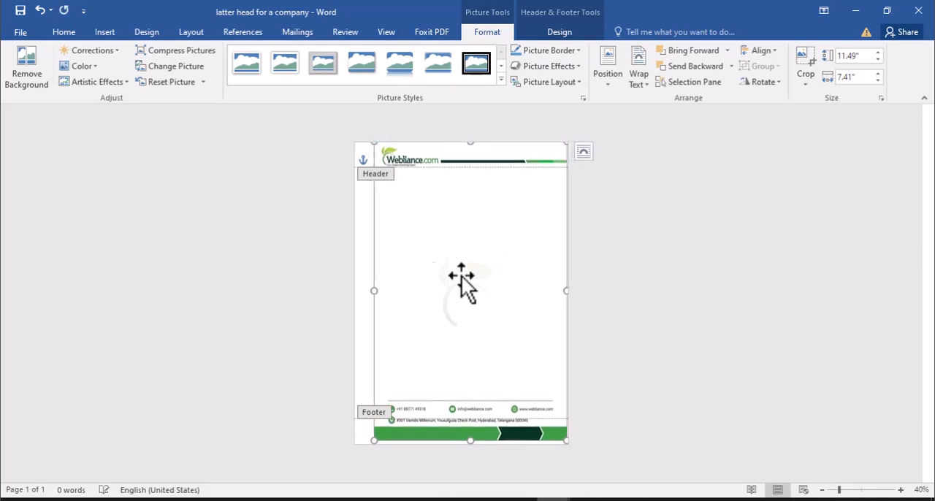
{"action": "left_click_drag", "start_coordinate": [375, 289], "coordinate": [352, 291]}
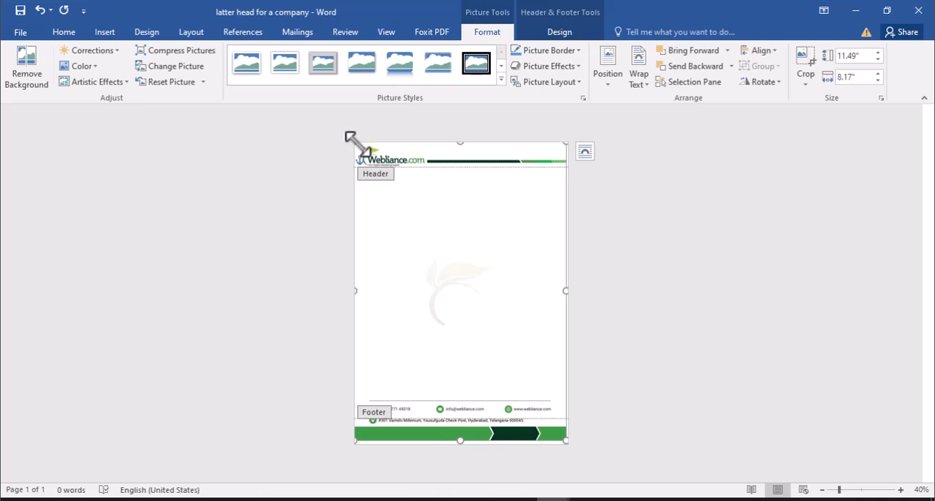
{"action": "left_click_drag", "start_coordinate": [350, 138], "coordinate": [351, 142]}
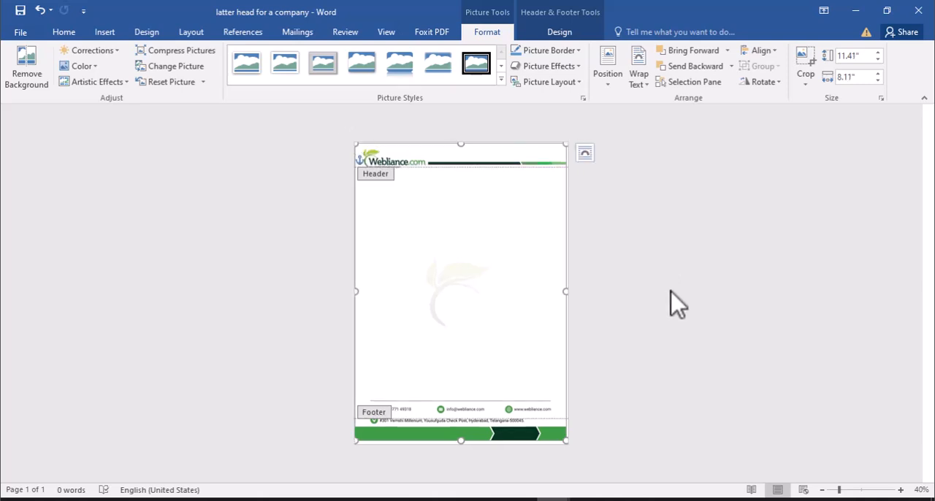
{"action": "left_click_drag", "start_coordinate": [567, 289], "coordinate": [569, 289]}
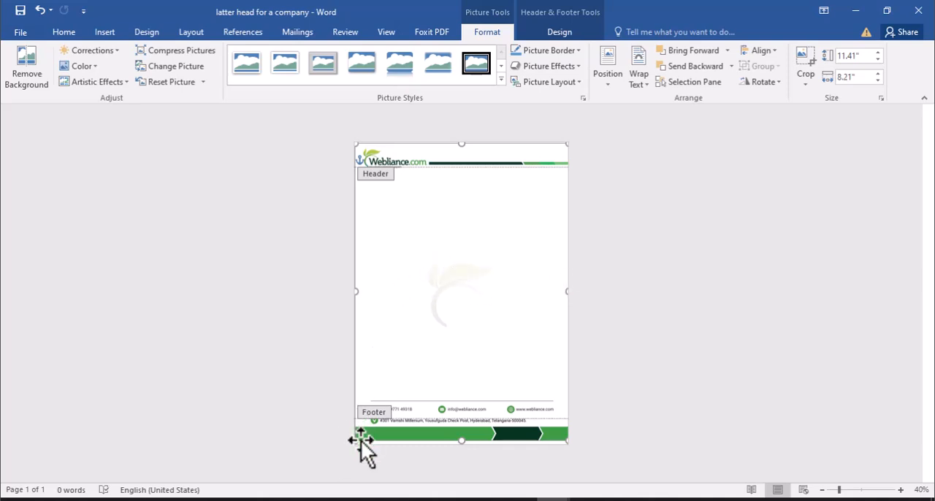
{"action": "left_click_drag", "start_coordinate": [350, 444], "coordinate": [351, 443]}
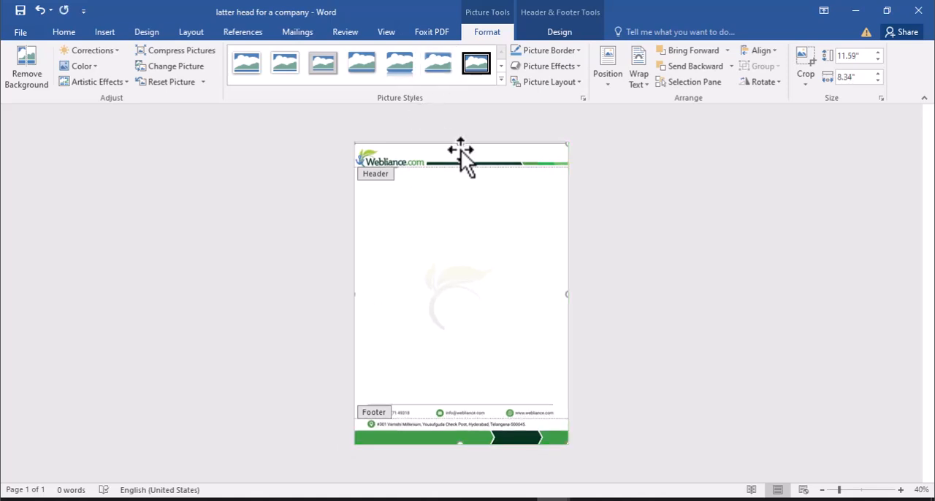
{"action": "left_click_drag", "start_coordinate": [461, 144], "coordinate": [460, 141]}
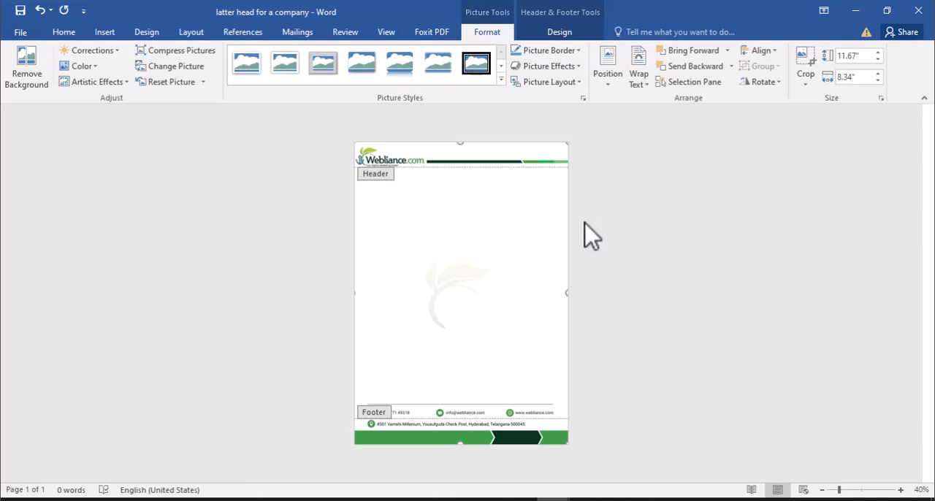
{"action": "left_click", "coordinate": [607, 86]}
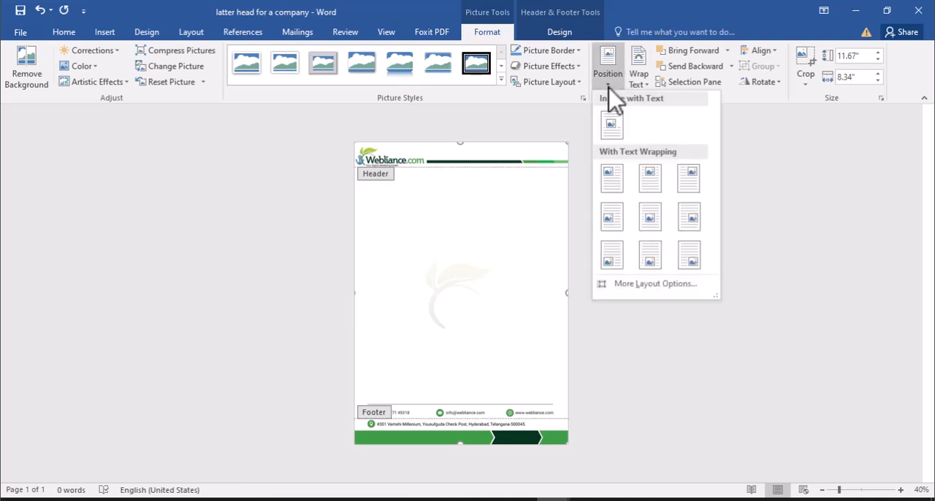
{"action": "left_click", "coordinate": [548, 138]}
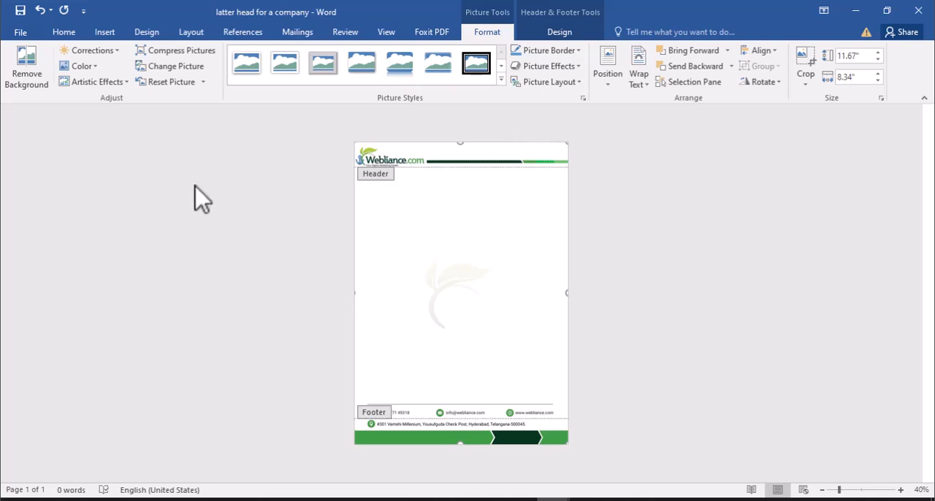
- Leave header editing and paste the copied appointment letter into the document body
{"action": "left_click", "coordinate": [102, 37]}
{"action": "left_click", "coordinate": [573, 89]}
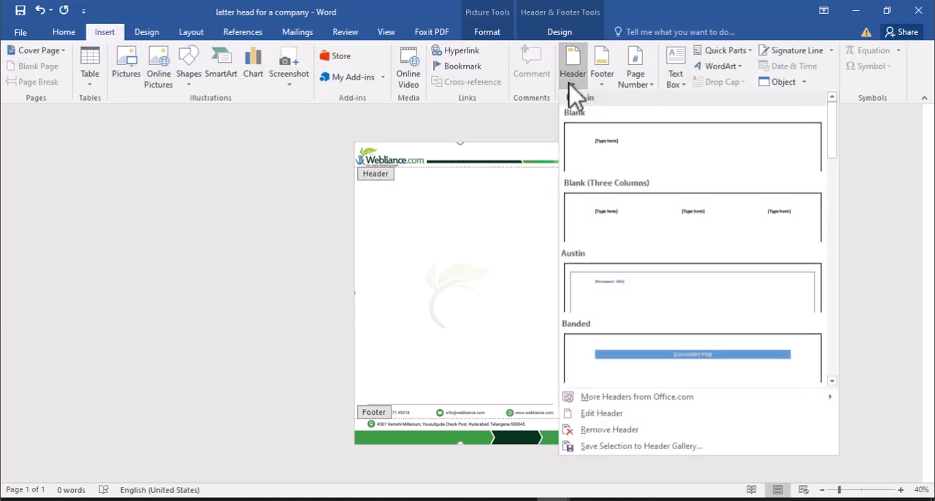
{"action": "left_click", "coordinate": [602, 411]}
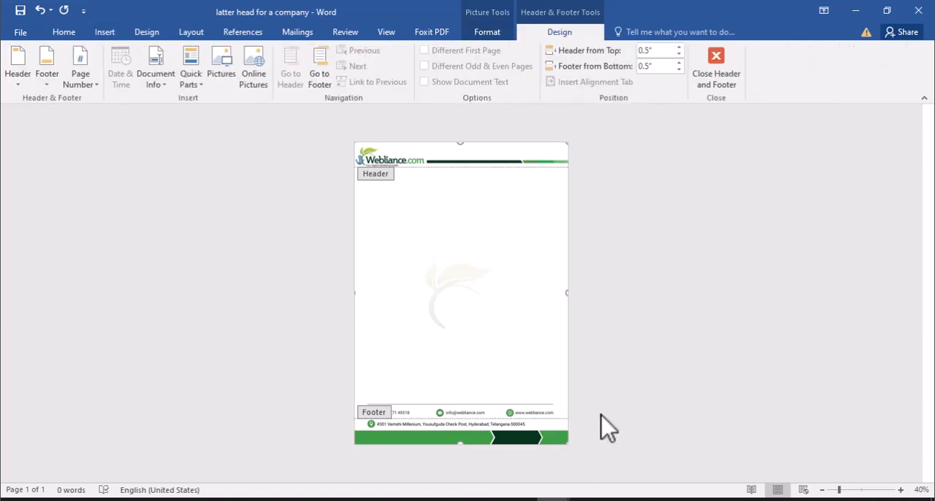
{"action": "left_click", "coordinate": [716, 66]}
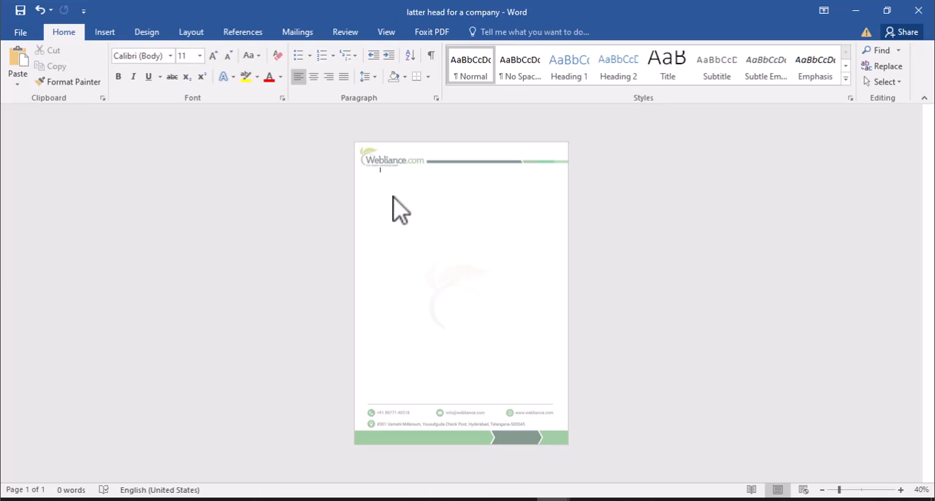
{"action": "right_click", "coordinate": [392, 196]}
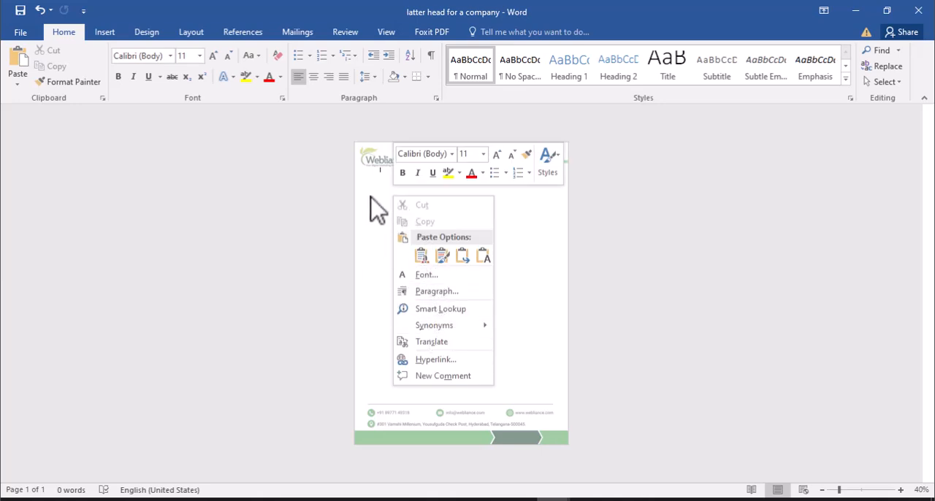
{"action": "left_click", "coordinate": [421, 256]}
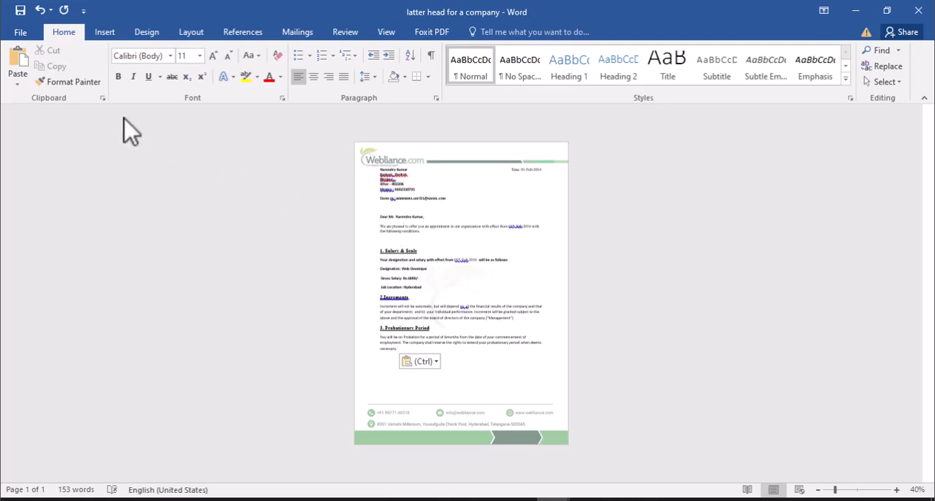
{"action": "left_click", "coordinate": [105, 37]}
{"action": "left_click", "coordinate": [147, 33]}
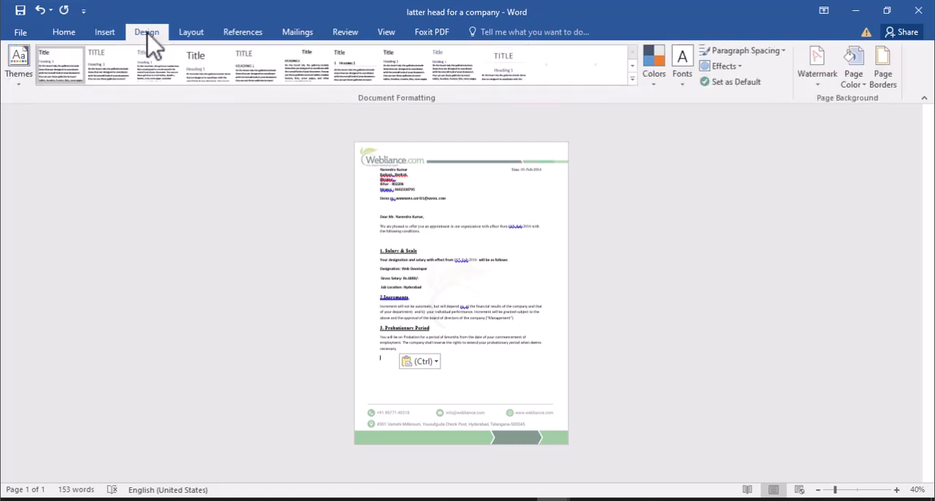
{"action": "left_click", "coordinate": [105, 34]}
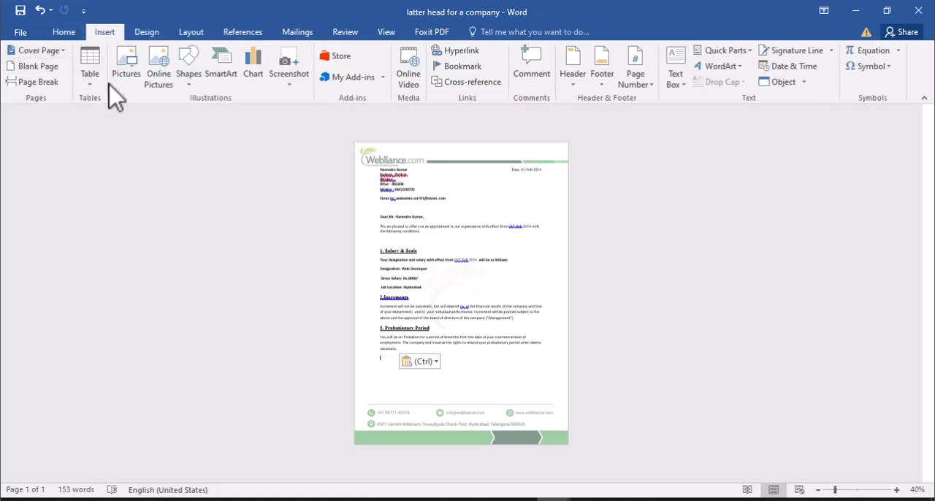
{"action": "left_click", "coordinate": [65, 33]}
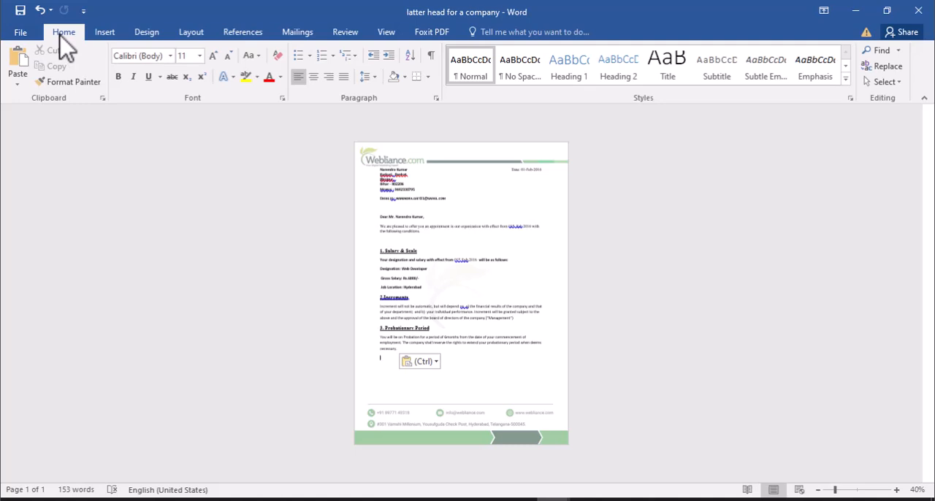
- Set a custom top page margin of 2" for the whole document so the letter starts below the letterhead logo
{"action": "left_click", "coordinate": [189, 33]}
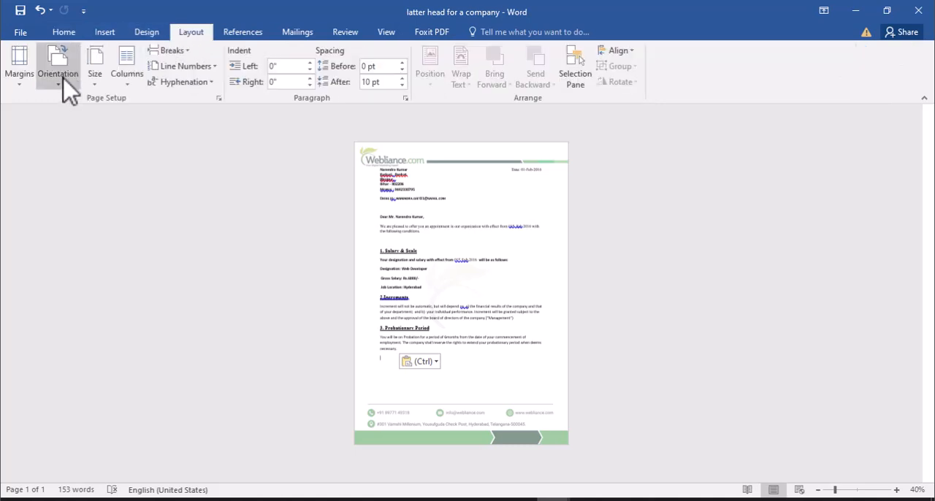
{"action": "left_click", "coordinate": [19, 73]}
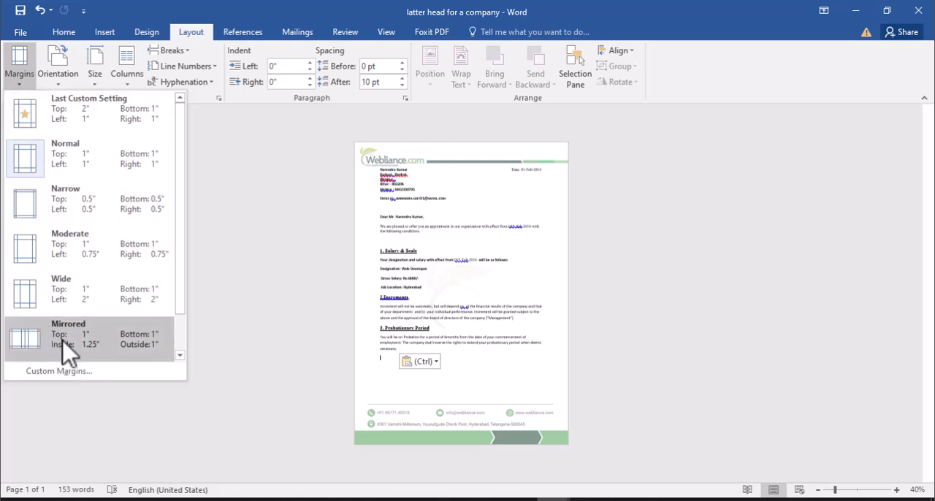
{"action": "left_click", "coordinate": [68, 374]}
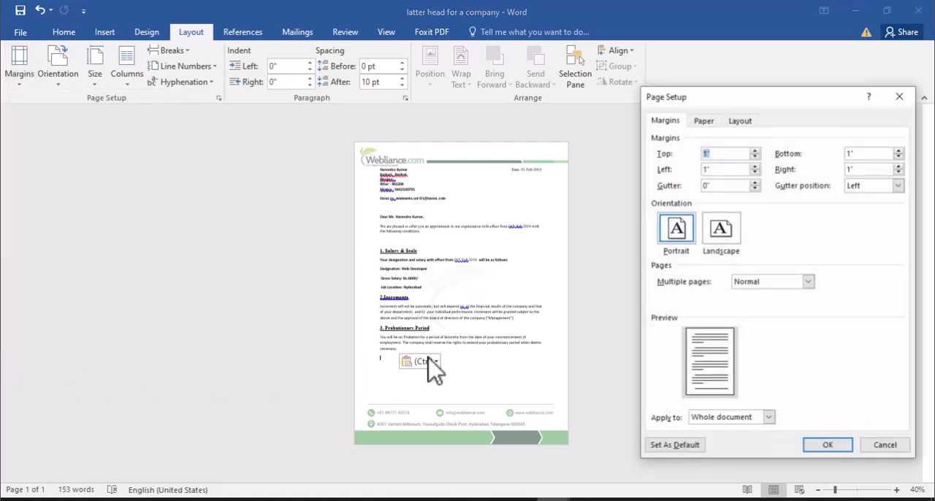
{"action": "left_click", "coordinate": [754, 150]}
{"action": "left_click", "coordinate": [755, 150]}
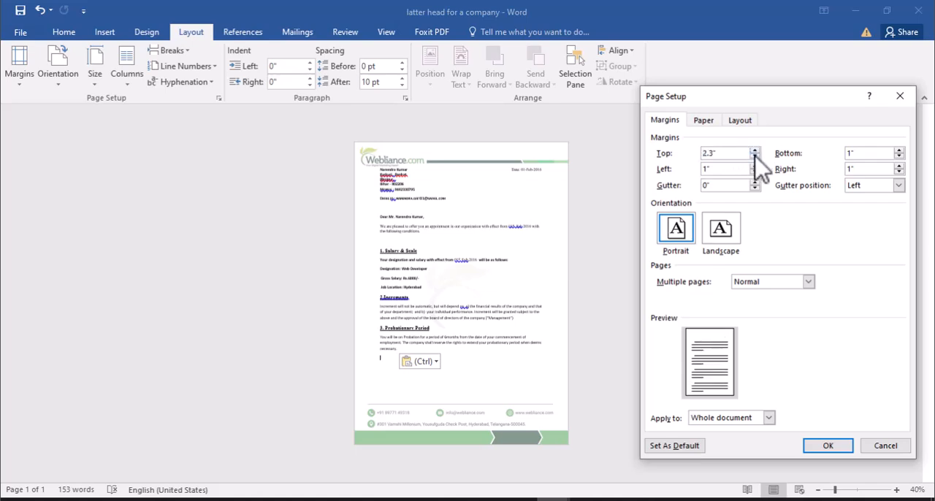
{"action": "left_click", "coordinate": [755, 156]}
{"action": "left_click", "coordinate": [755, 157]}
{"action": "left_click", "coordinate": [755, 156]}
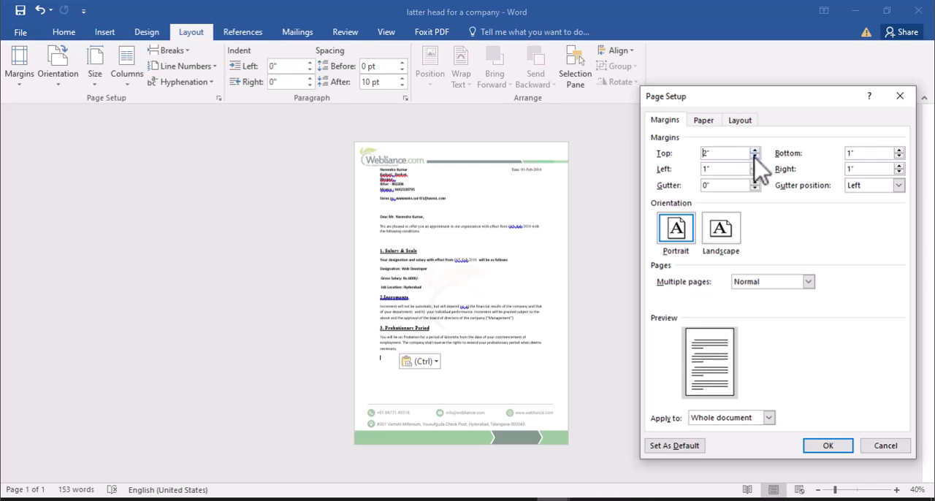
{"action": "left_click", "coordinate": [829, 446]}
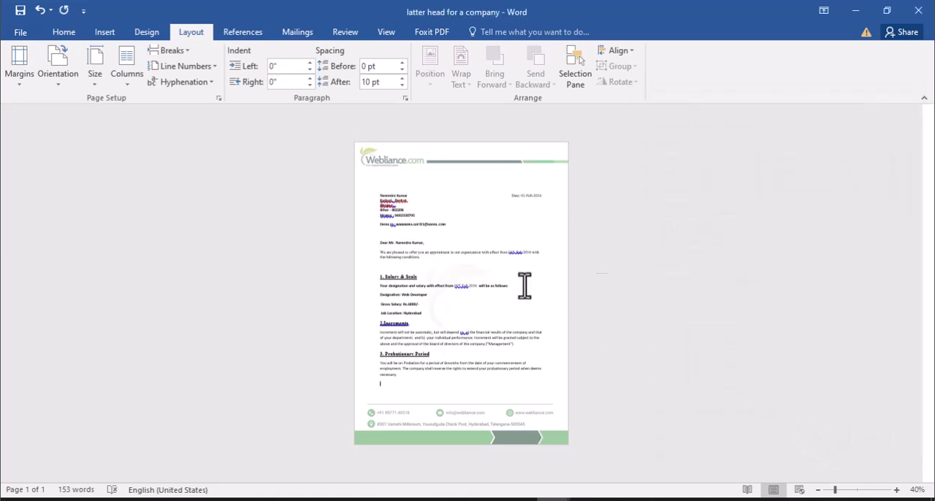
- Examine the letter at 100% zoom, checking how its text sits between the letterhead logo and the footer contact details
{"action": "left_click", "coordinate": [897, 489]}
{"action": "left_click", "coordinate": [897, 489]}
{"action": "left_click", "coordinate": [897, 490]}
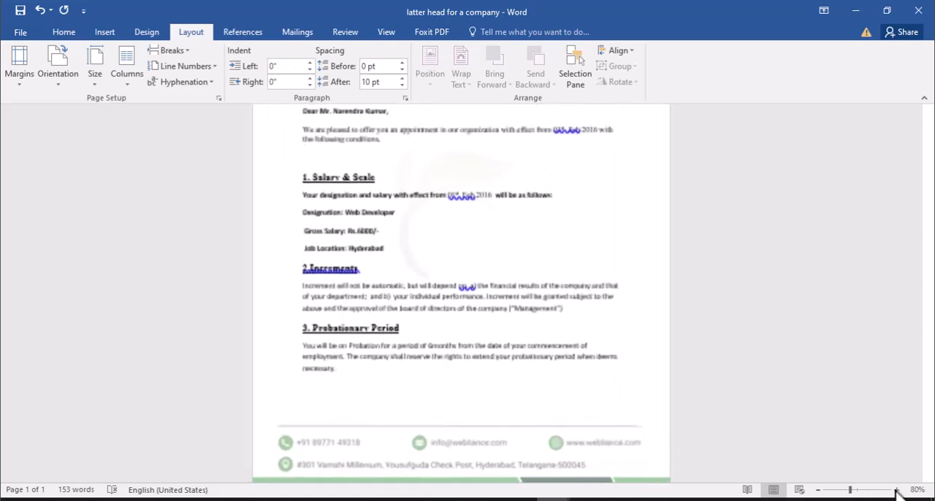
{"action": "left_click", "coordinate": [897, 489]}
{"action": "left_click", "coordinate": [897, 489]}
{"action": "left_click", "coordinate": [897, 490]}
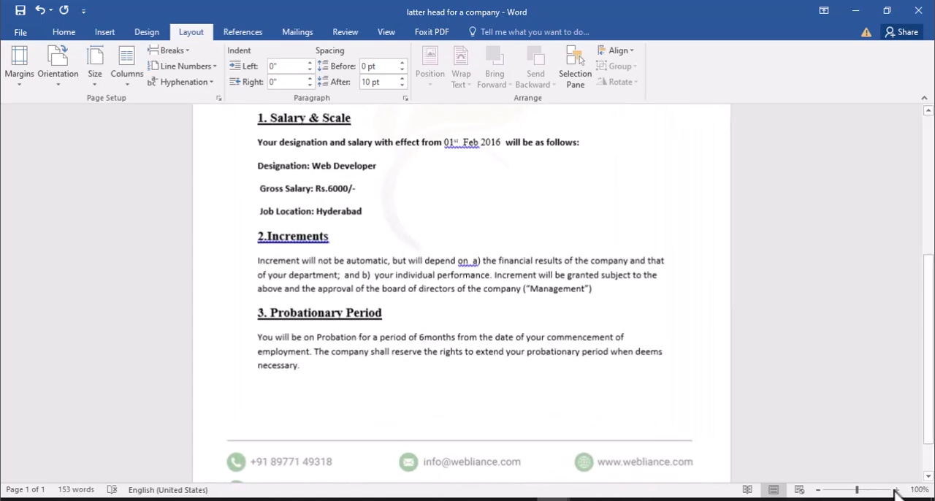
{"action": "scroll", "coordinate": [814, 325], "scroll_direction": "up", "scroll_amount": 8}
{"action": "scroll", "coordinate": [813, 325], "scroll_direction": "up", "scroll_amount": 1}
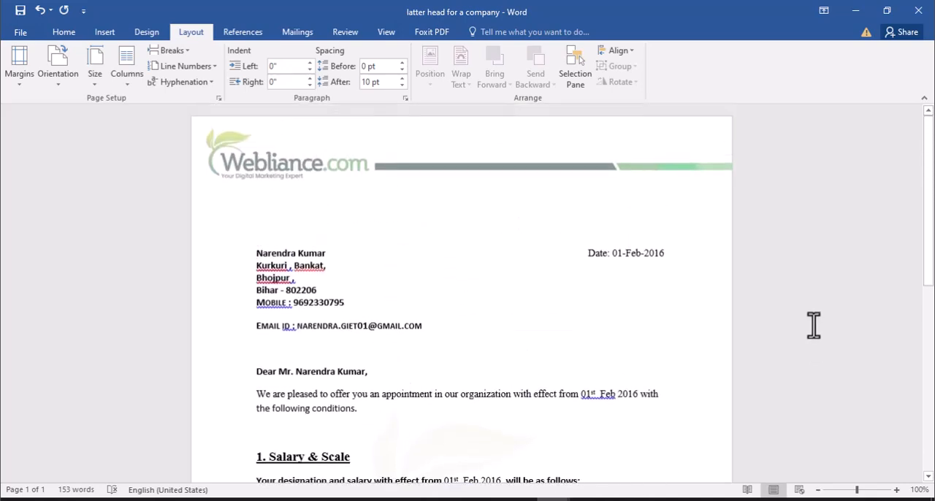
{"action": "scroll", "coordinate": [449, 278], "scroll_direction": "down", "scroll_amount": 10}
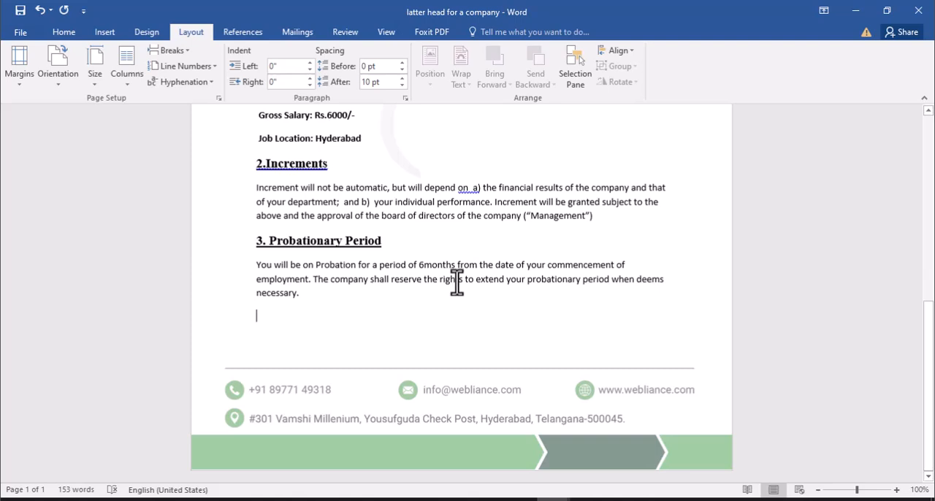
{"action": "scroll", "coordinate": [458, 285], "scroll_direction": "up", "scroll_amount": 10}
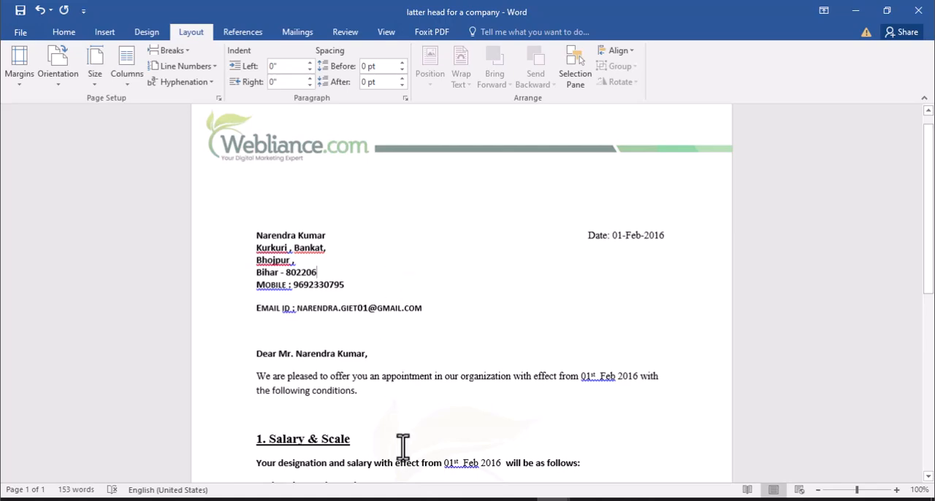
{"action": "scroll", "coordinate": [347, 320], "scroll_direction": "down", "scroll_amount": 6}
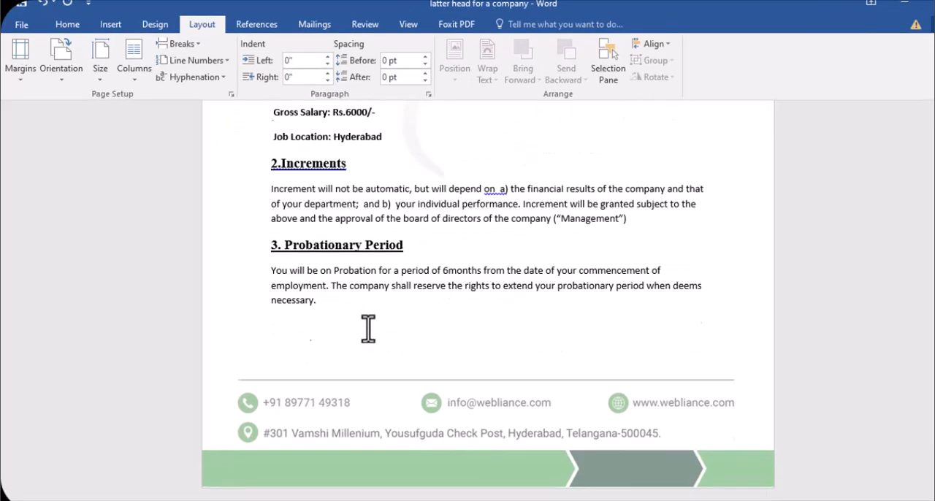
- Open the print preview of the letter to check the full page with its letterhead
{"action": "scroll", "coordinate": [368, 328], "scroll_direction": "up", "scroll_amount": 3}
{"action": "left_click", "coordinate": [21, 25]}
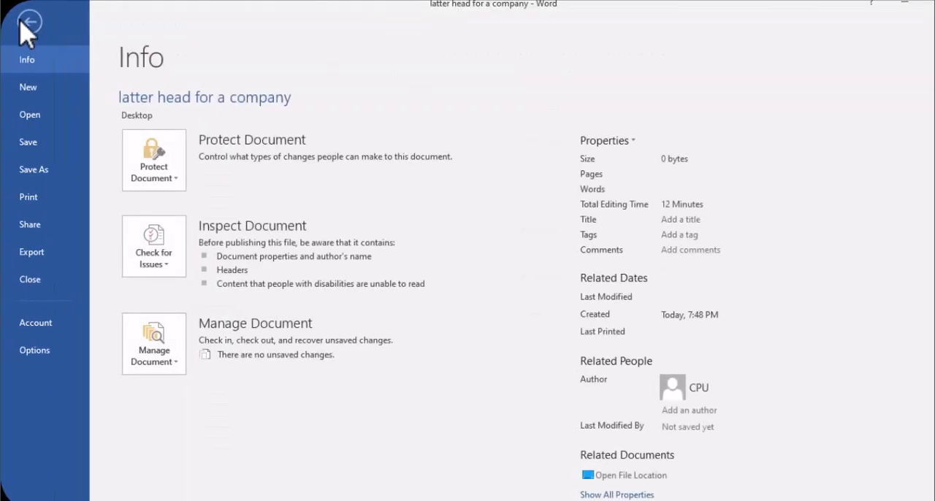
{"action": "left_click", "coordinate": [42, 204]}
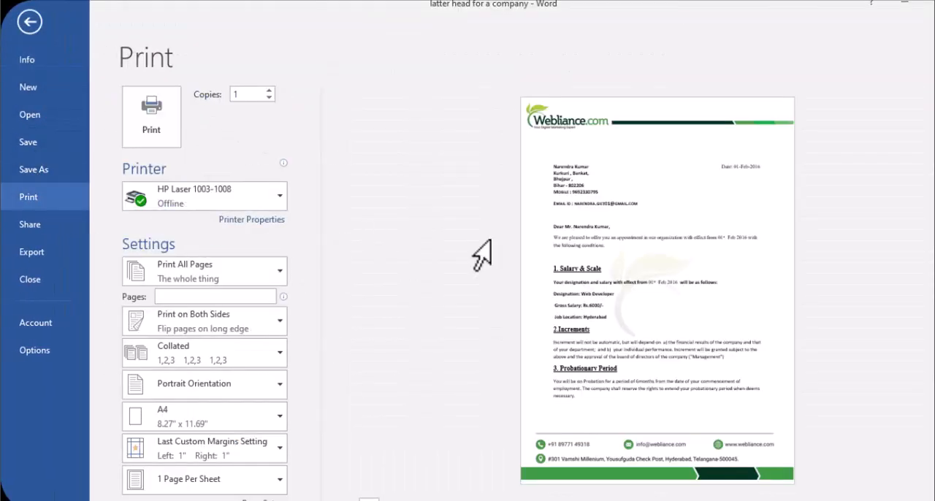